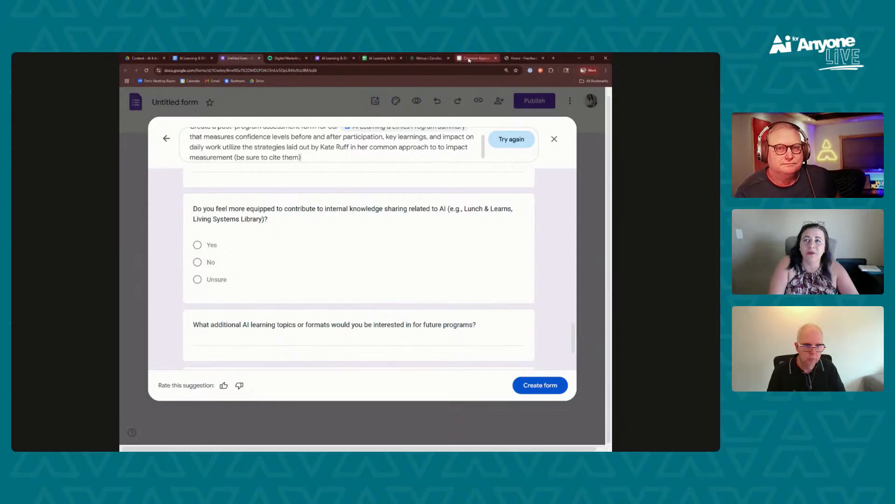
# Switch to the Common Approach to Impact Measurement website and look through its home page
pyautogui.click(469, 59)
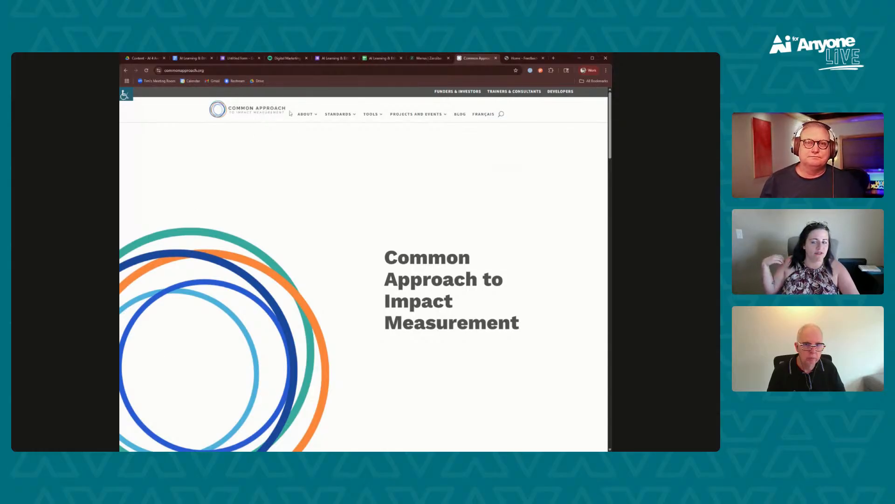
pyautogui.scroll(-6, 509, 212)
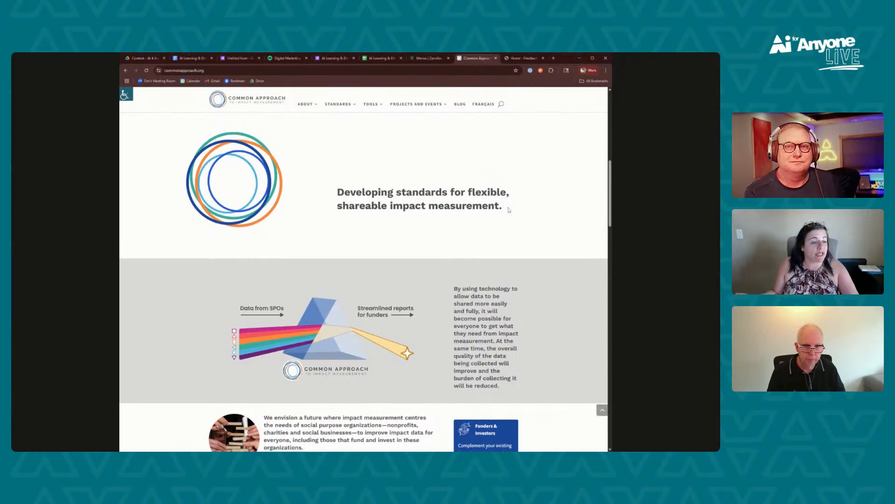
pyautogui.scroll(-7, 509, 213)
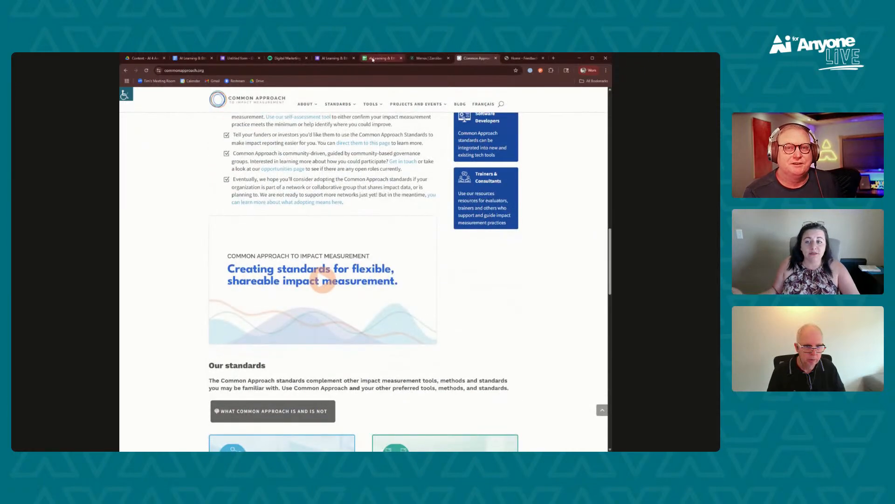
# Return to the untitled form, add a period after "daily work" in the Gemini prompt, and regenerate the draft
pyautogui.click(240, 59)
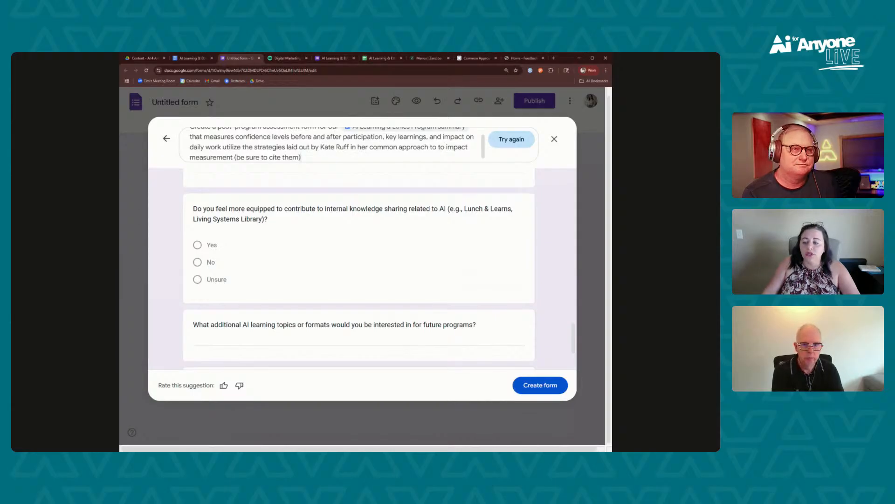
pyautogui.click(221, 147)
pyautogui.write('.')
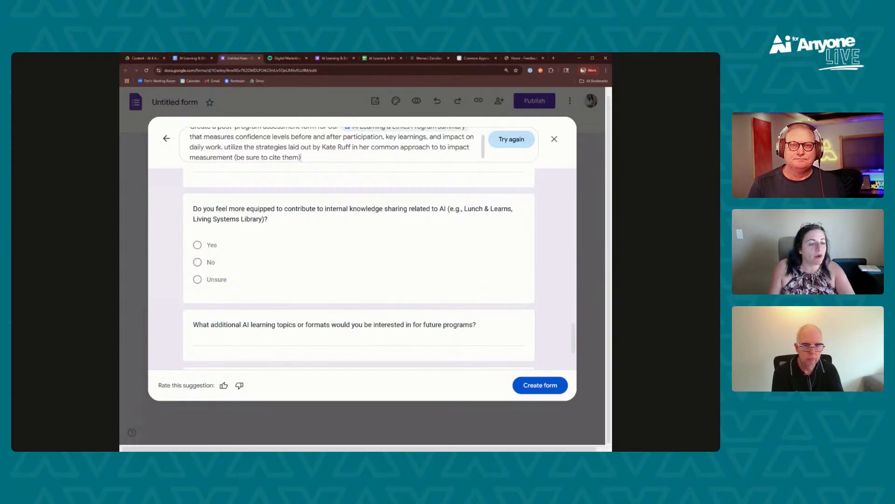
pyautogui.click(512, 139)
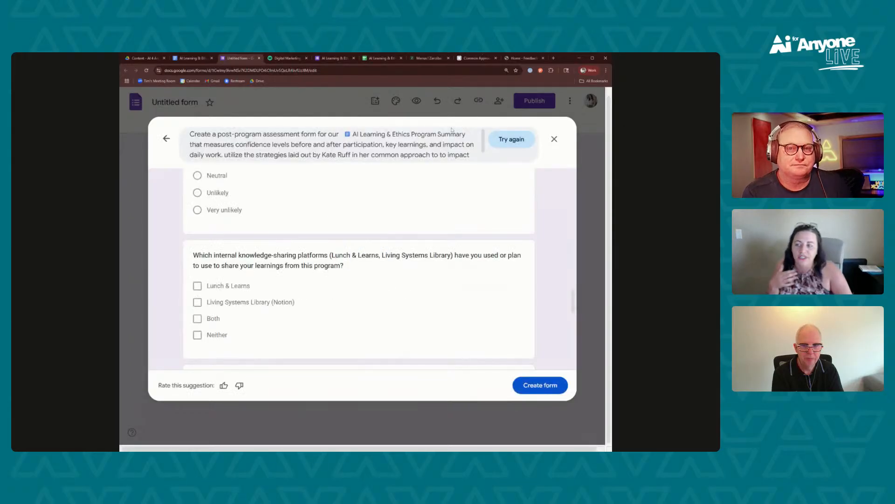
# Review the regenerated assessment draft, examining its confidence scales, knowledge-sharing and values-alignment questions, and how the impact measurement approach is cited
pyautogui.scroll(7, 315, 262)
pyautogui.scroll(12, 315, 262)
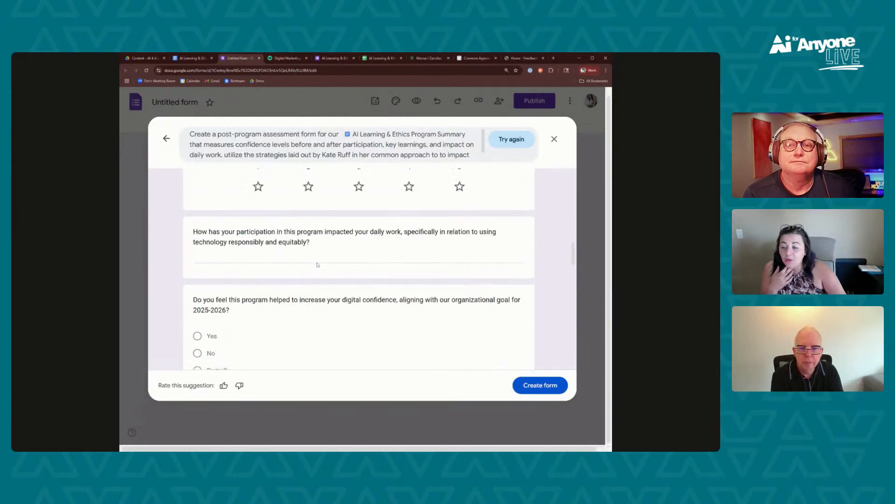
pyautogui.scroll(2, 257, 341)
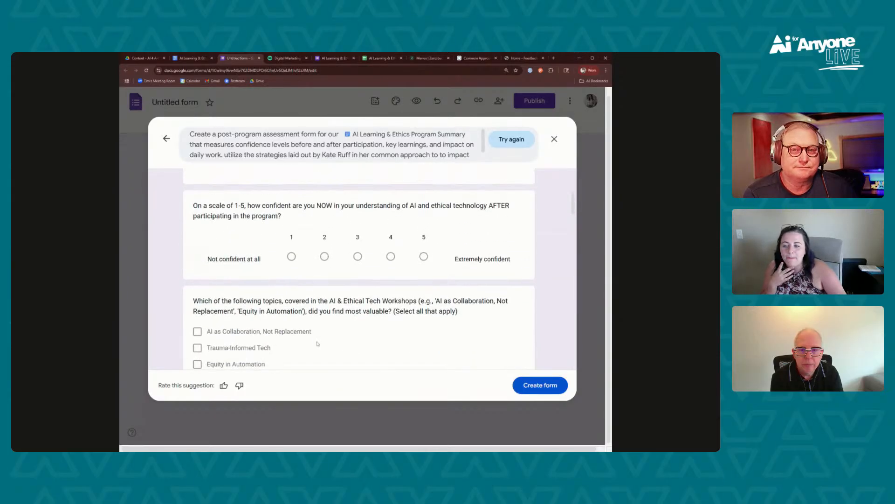
pyautogui.scroll(-10, 316, 339)
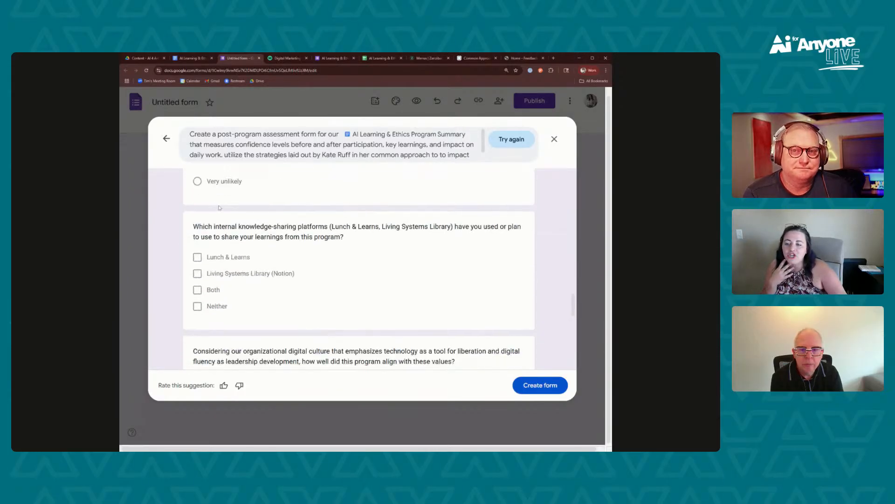
pyautogui.scroll(2, 256, 280)
pyautogui.scroll(-2, 256, 279)
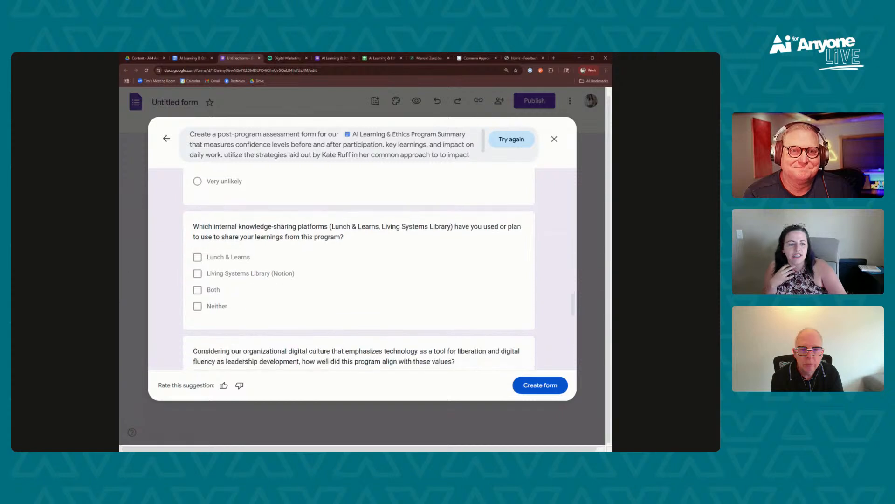
pyautogui.scroll(-2, 228, 260)
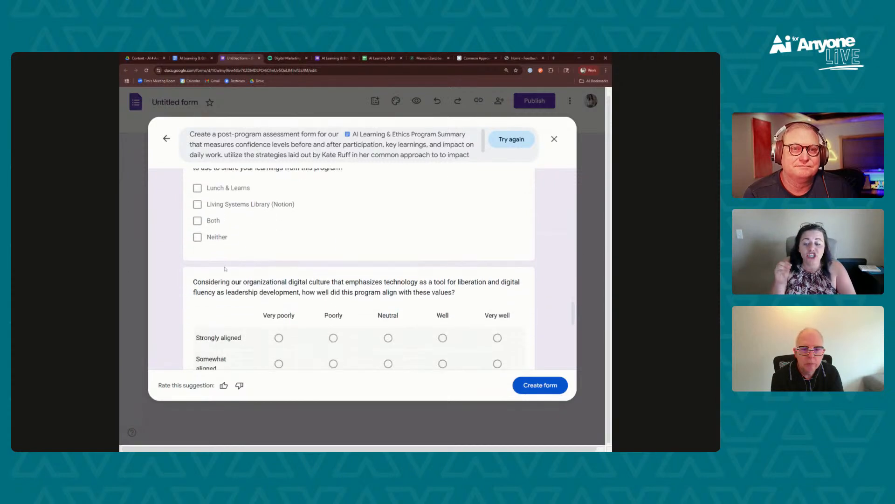
pyautogui.scroll(2, 228, 261)
pyautogui.scroll(-10, 384, 241)
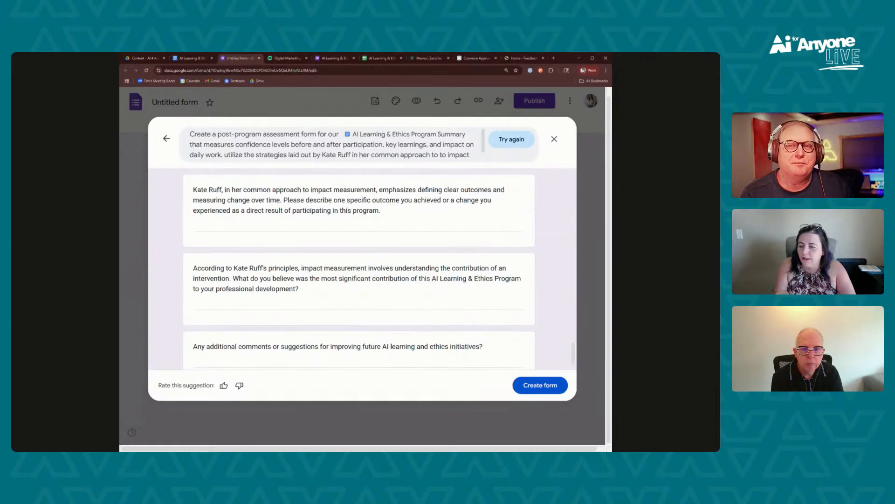
pyautogui.scroll(15, 255, 216)
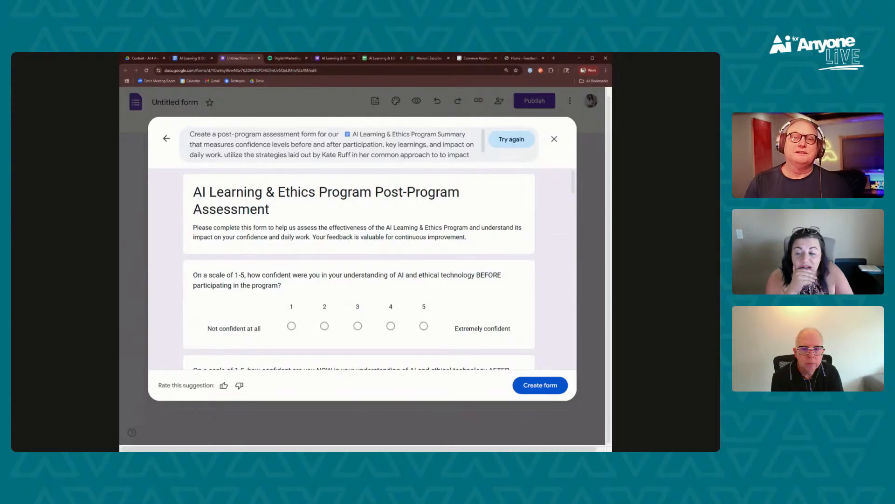
pyautogui.scroll(-3, 334, 244)
pyautogui.scroll(-10, 334, 242)
pyautogui.scroll(-10, 336, 242)
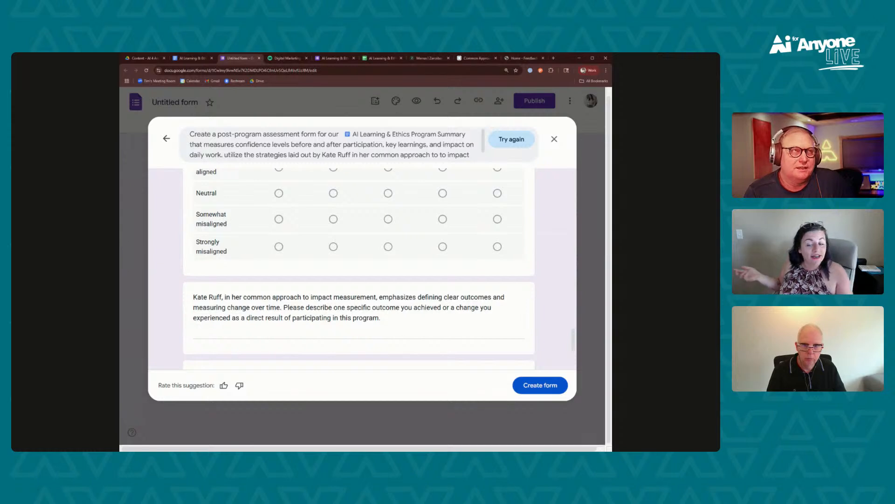
pyautogui.scroll(3, 256, 281)
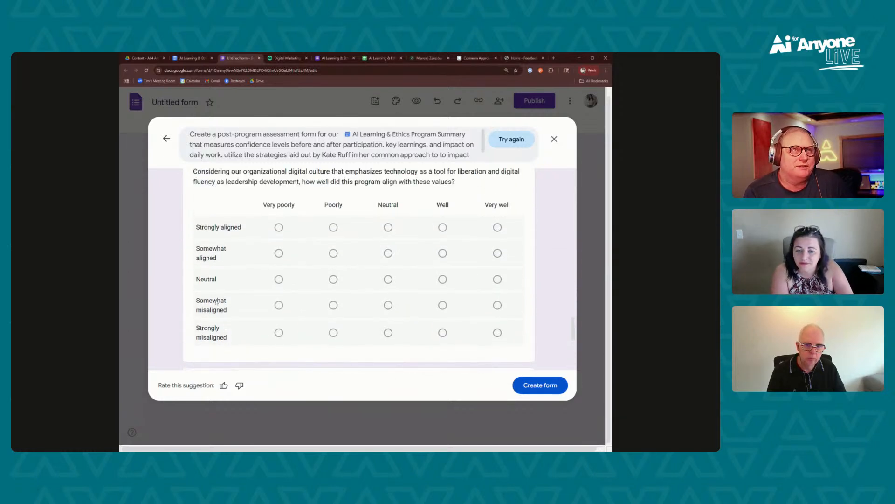
pyautogui.scroll(-3, 538, 218)
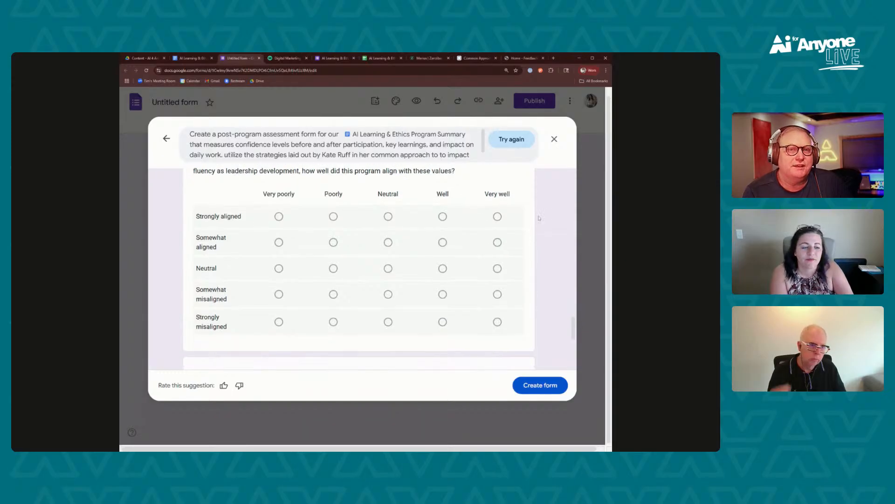
pyautogui.scroll(-6, 538, 218)
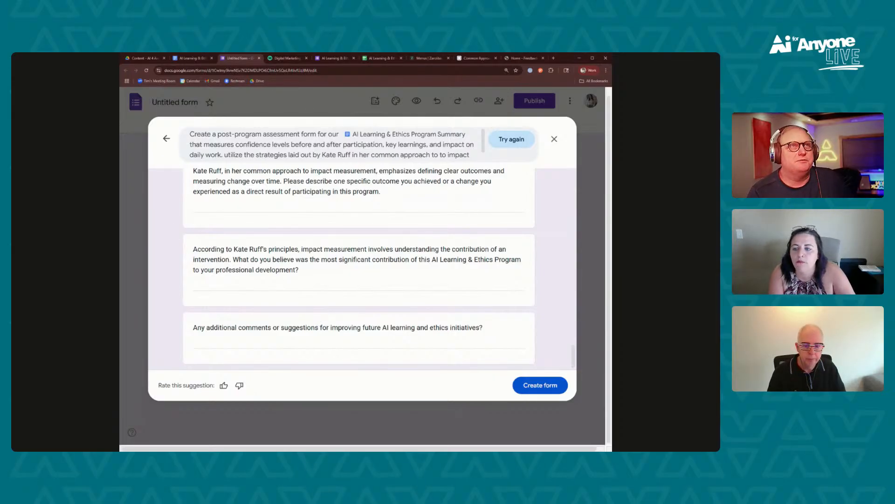
# Change the prompt's citation note to "be sure to cite this approach in the form opening rather than by question" and regenerate the draft
pyautogui.click(300, 155)
pyautogui.press('BackSpace')
pyautogui.press('BackSpace')
pyautogui.press('BackSpace')
pyautogui.press('BackSpace')
pyautogui.press('BackSpace')
pyautogui.write('this app)roach in the ')
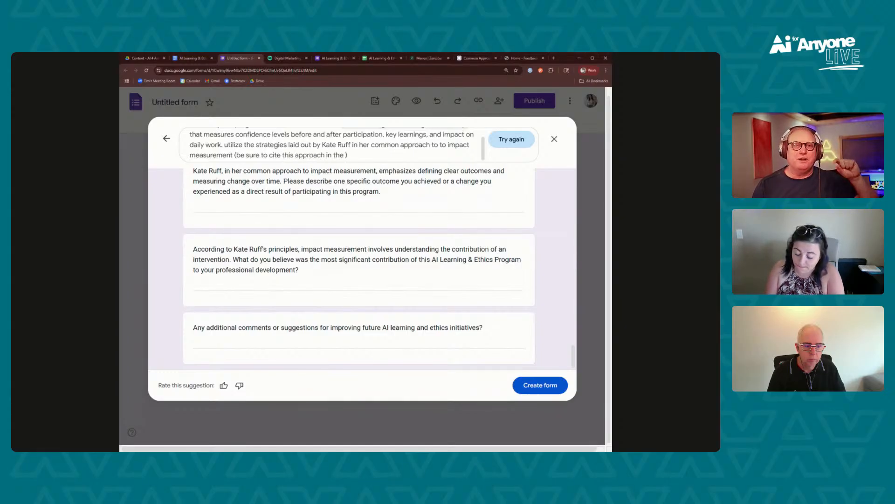
pyautogui.write('form opening (rather than by question')
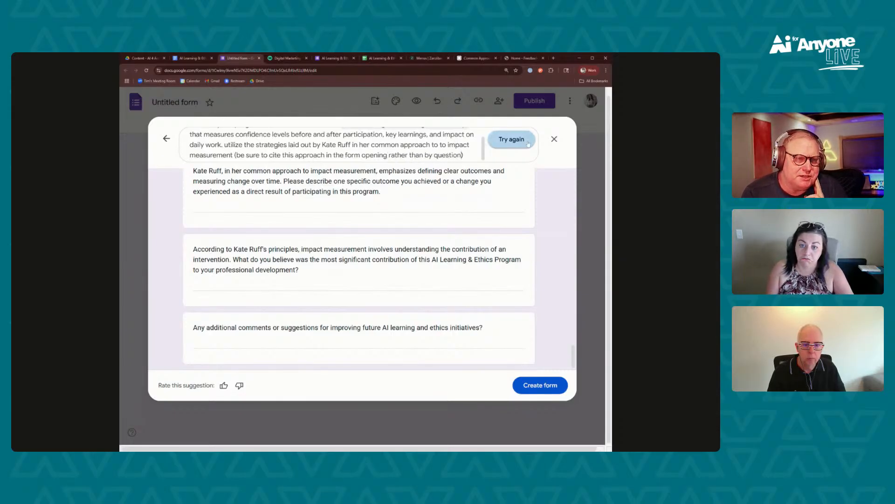
pyautogui.click(512, 139)
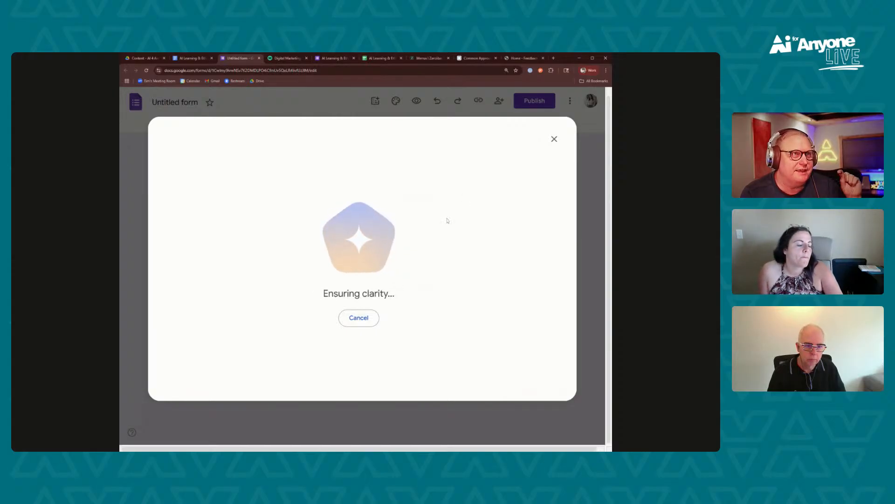
# Review the new draft from its opening description to the final question, checking where the measurement approach is cited
pyautogui.scroll(5, 360, 293)
pyautogui.scroll(5, 360, 292)
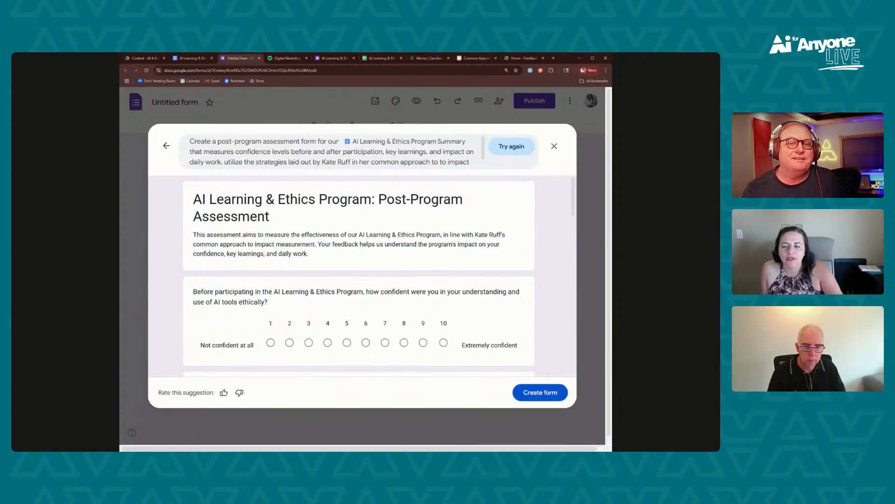
pyautogui.tripleClick(349, 244)
pyautogui.click(349, 245)
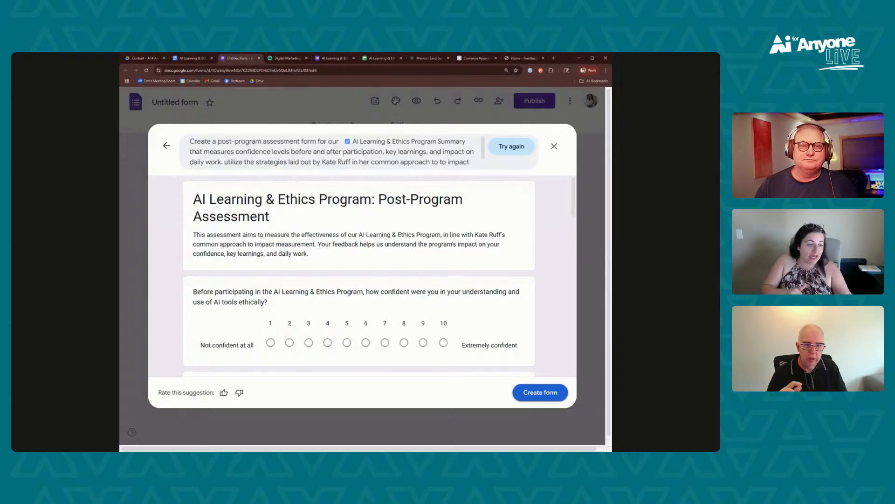
pyautogui.scroll(-5, 450, 249)
pyautogui.scroll(-10, 450, 249)
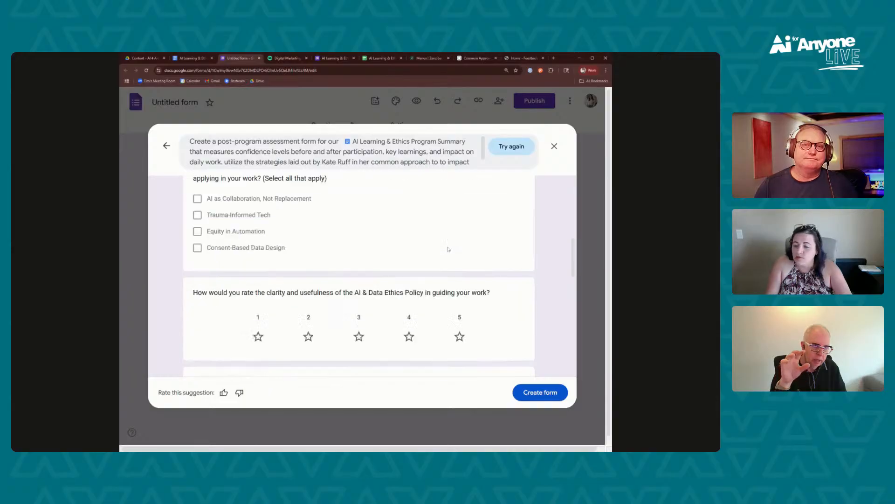
pyautogui.scroll(-6, 442, 251)
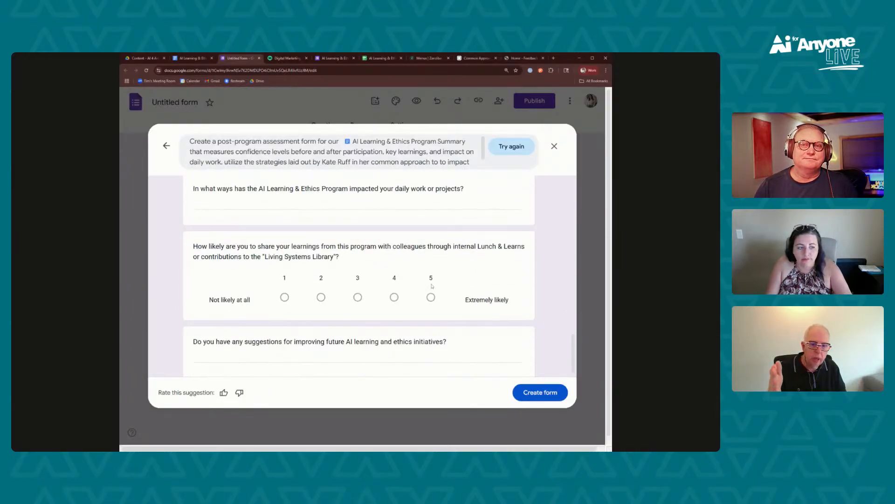
pyautogui.scroll(-2, 432, 287)
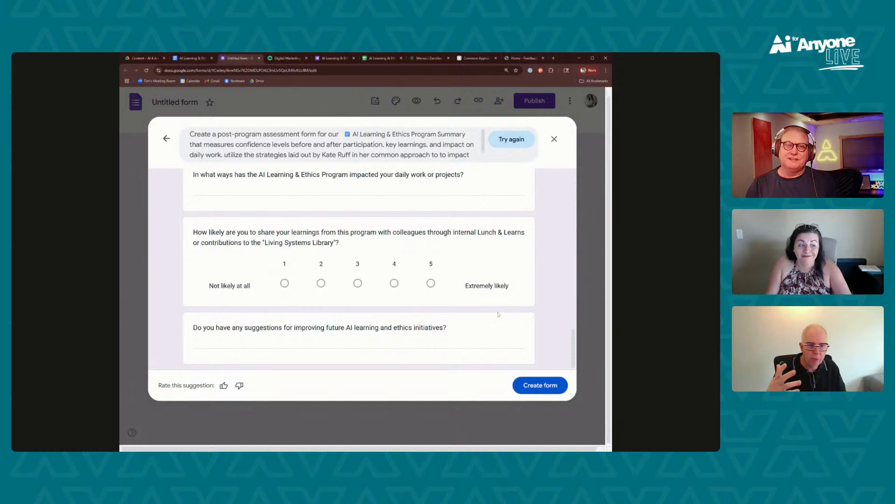
pyautogui.scroll(15, 494, 318)
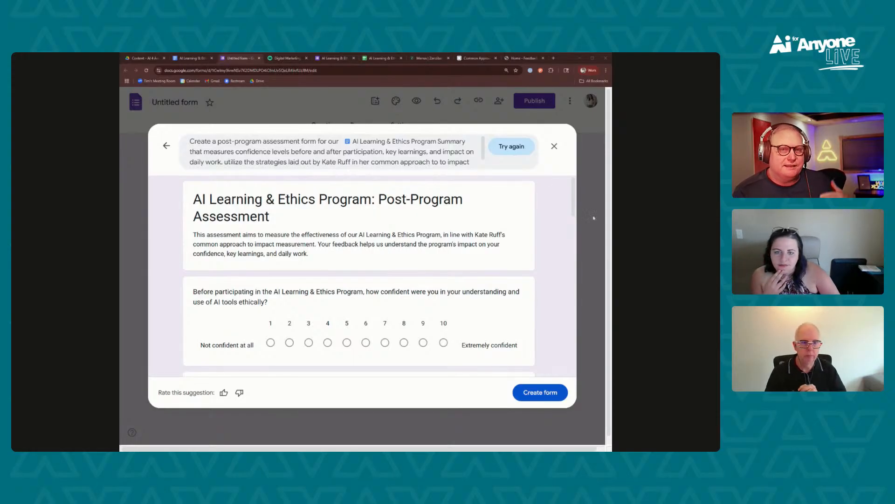
pyautogui.scroll(-15, 545, 178)
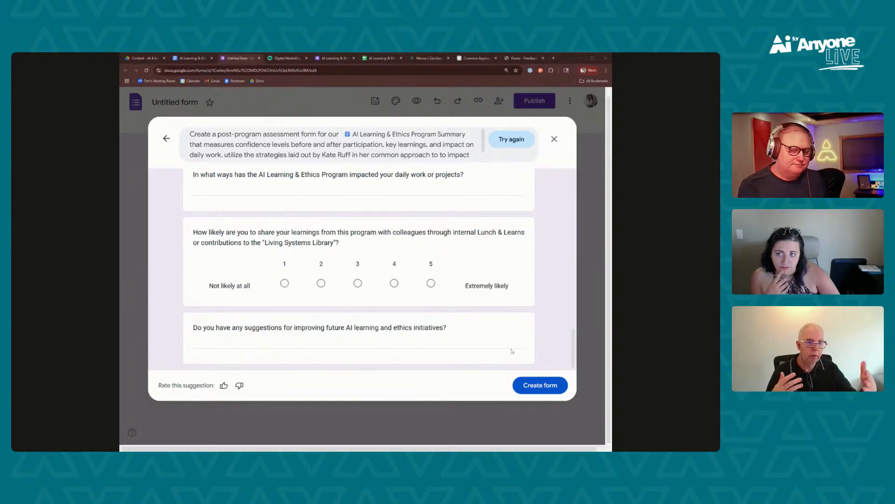
# Create the form from the generated draft and look through its questions in the editor
pyautogui.click(540, 385)
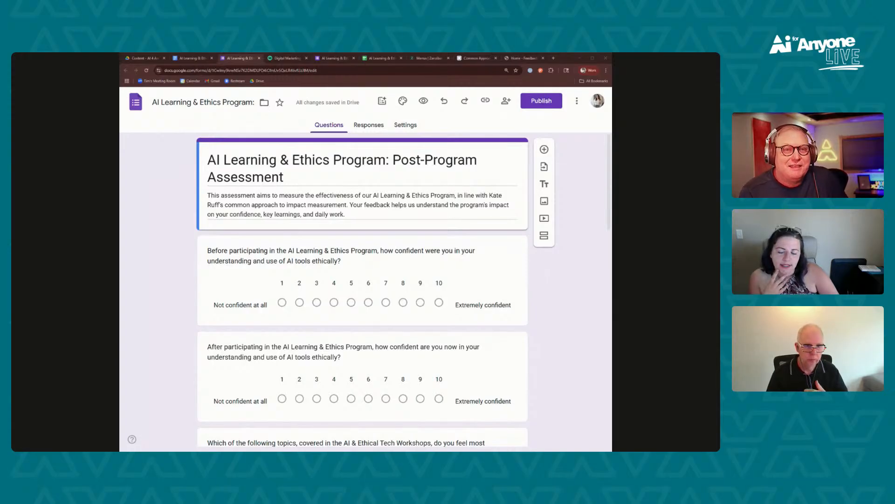
pyautogui.scroll(-7, 427, 338)
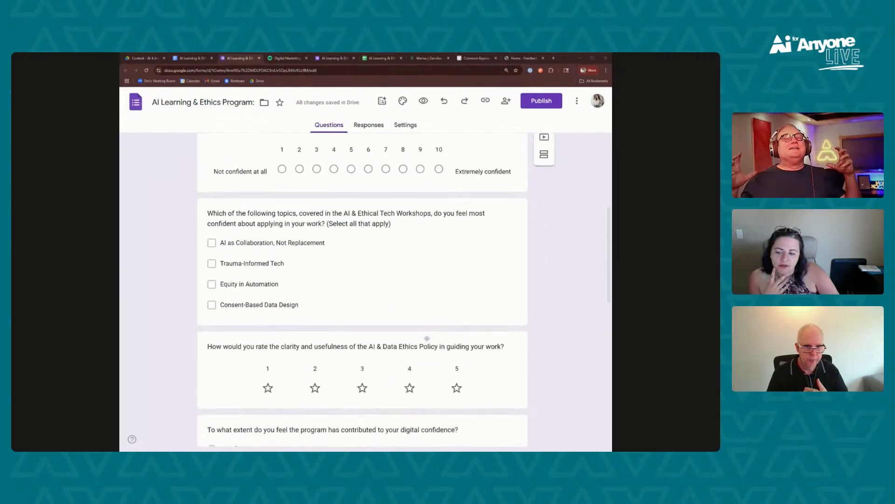
pyautogui.scroll(-5, 427, 338)
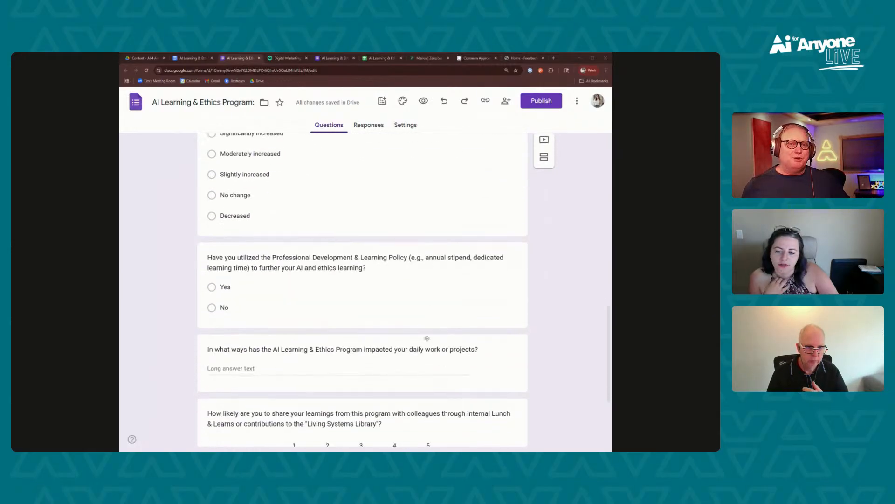
pyautogui.scroll(-3, 427, 338)
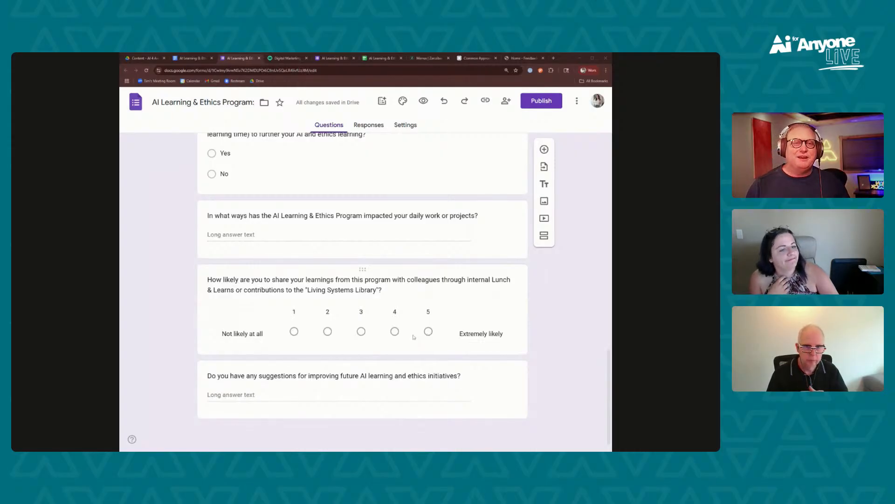
pyautogui.scroll(10, 414, 337)
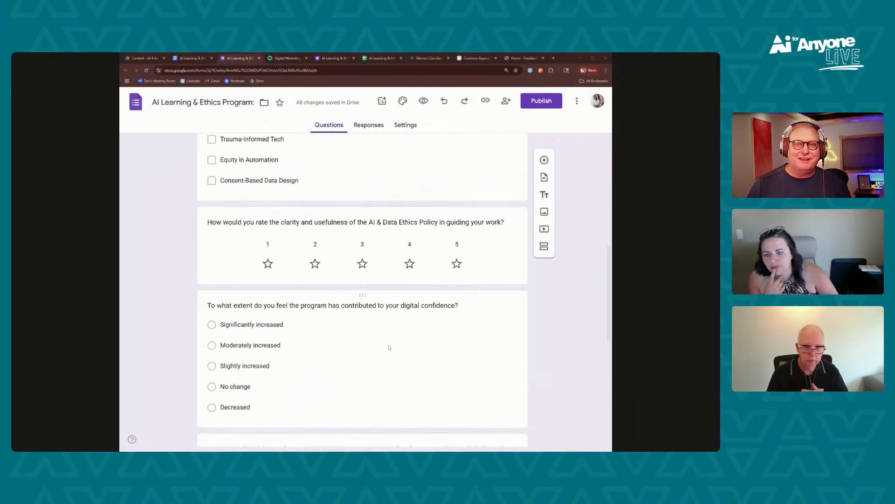
pyautogui.scroll(5, 589, 296)
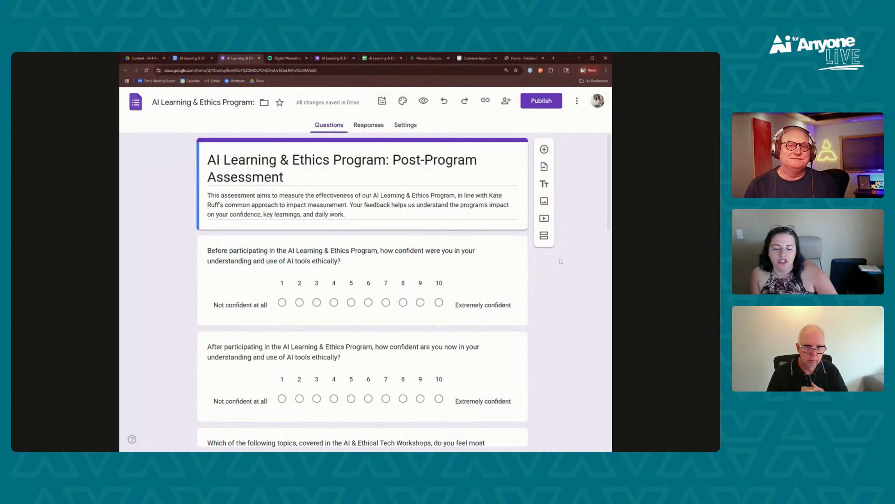
pyautogui.click(381, 105)
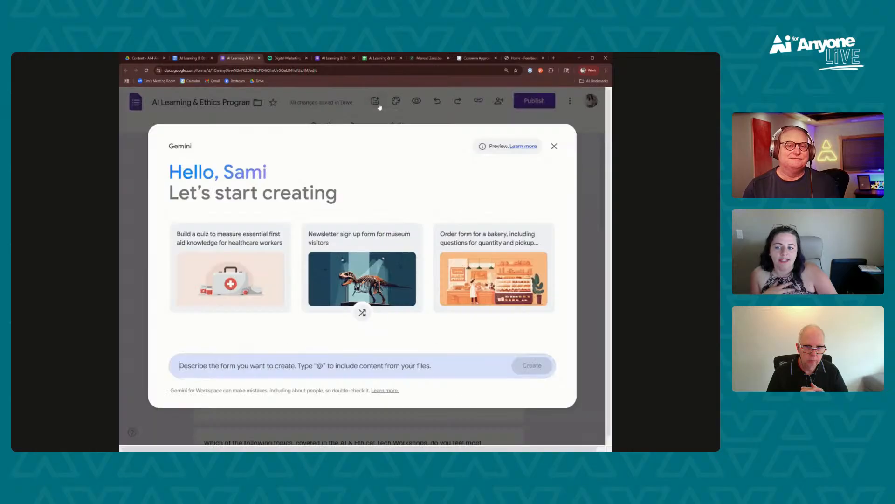
pyautogui.click(374, 357)
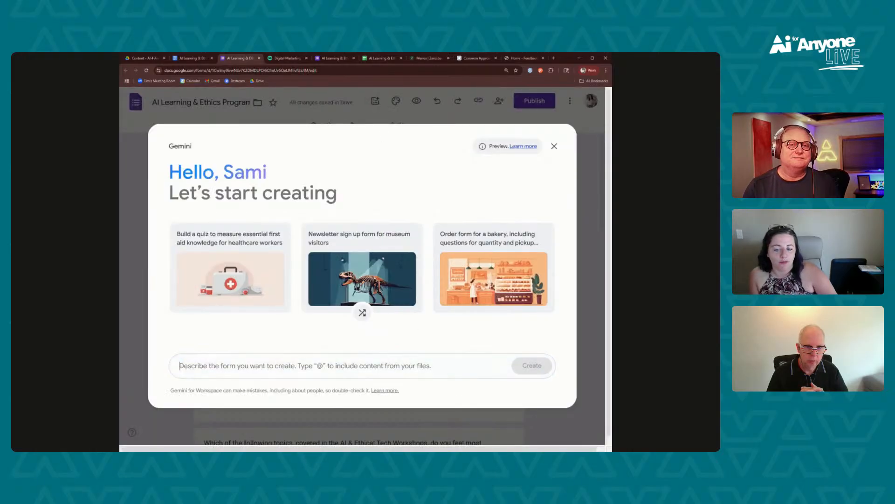
pyautogui.click(554, 146)
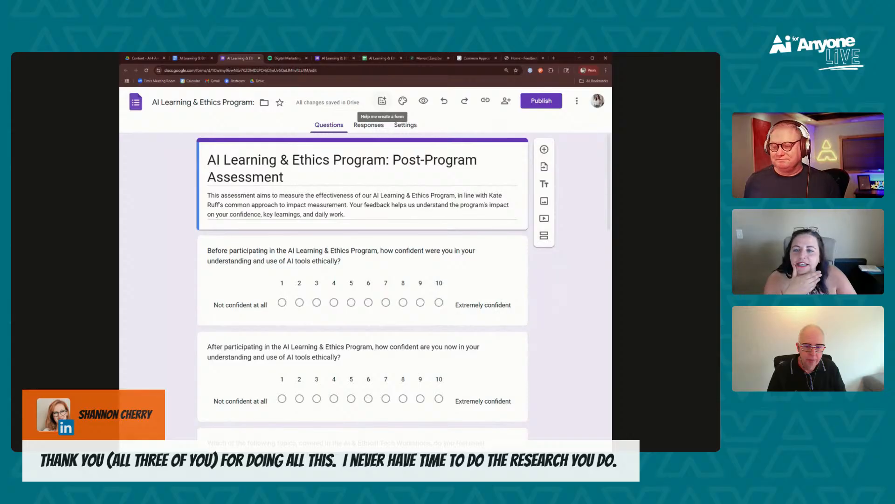
pyautogui.click(382, 101)
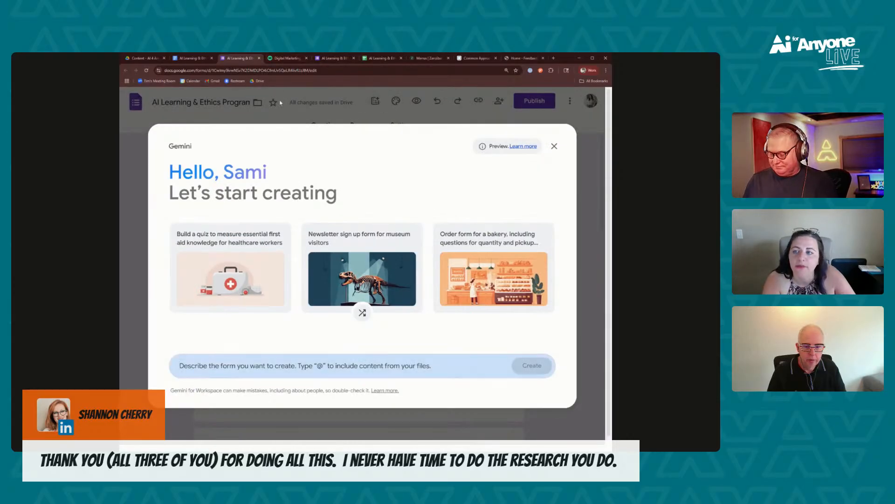
pyautogui.click(554, 146)
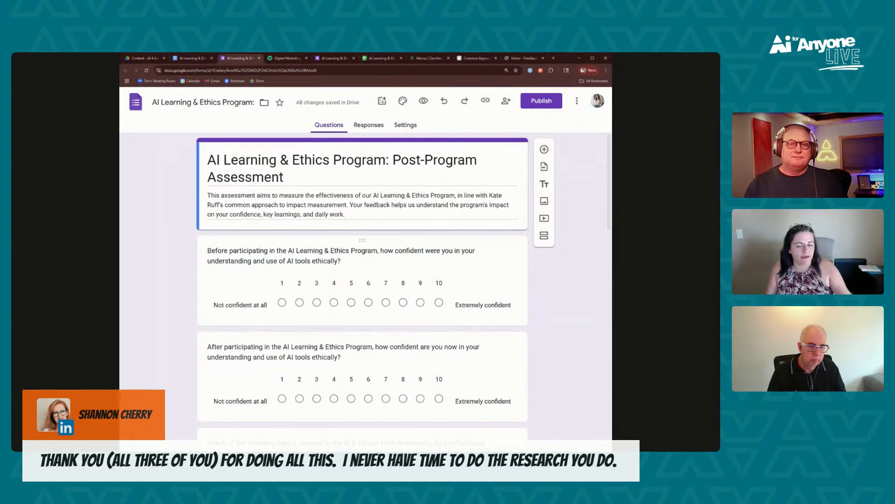
# Link the form's responses to a new spreadsheet and open that sheet
pyautogui.click(362, 127)
pyautogui.click(478, 156)
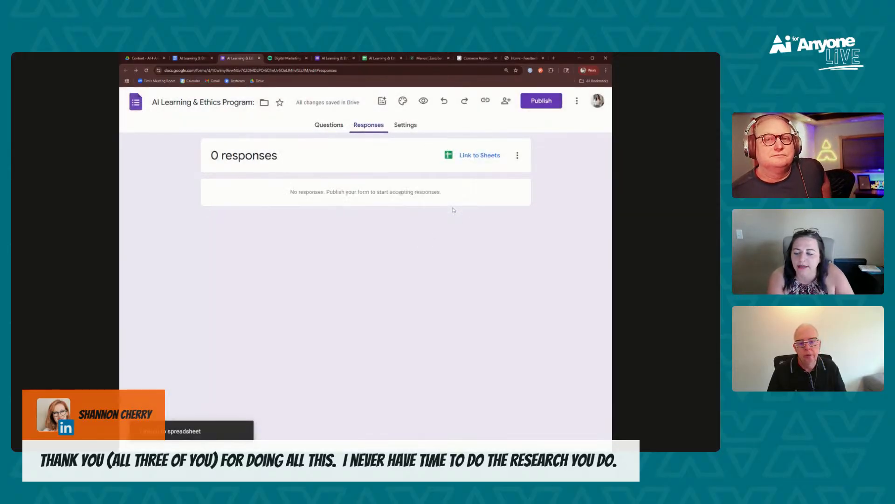
pyautogui.click(484, 160)
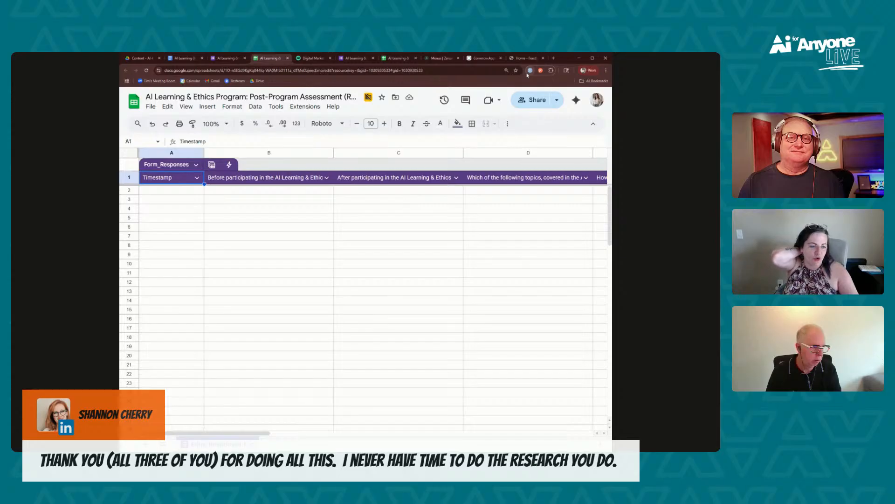
# Start a conditional notification rule for the Form_Responses table and examine its trigger, column, condition and email recipient settings
pyautogui.click(227, 167)
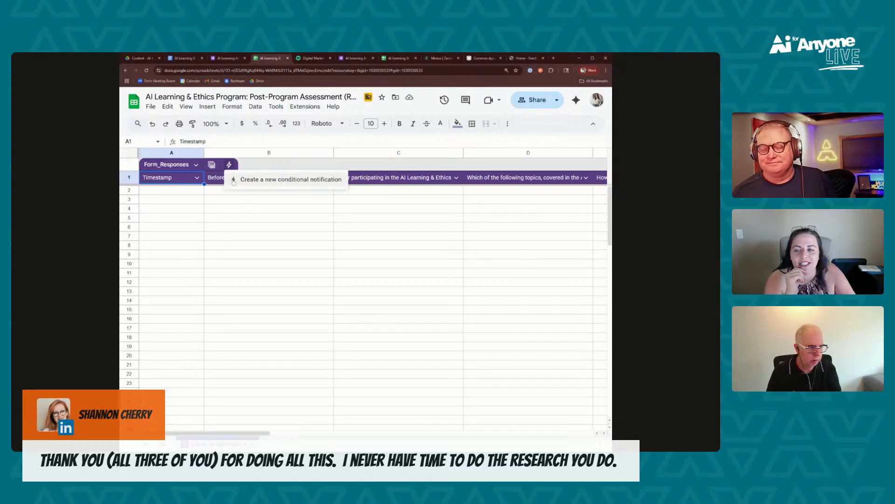
pyautogui.click(234, 182)
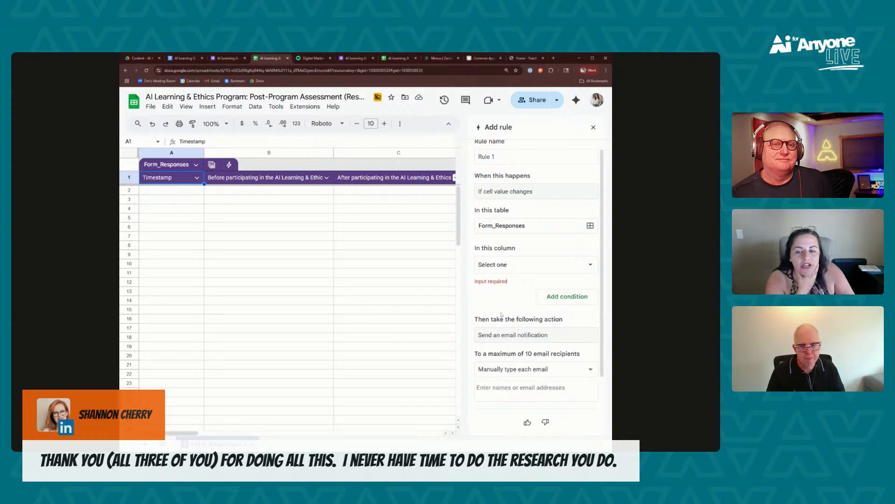
pyautogui.scroll(-2, 486, 391)
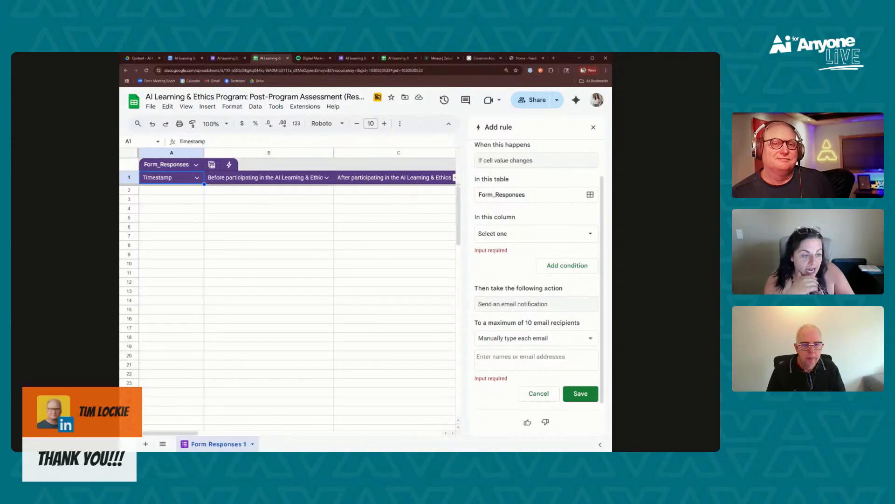
pyautogui.scroll(2, 513, 386)
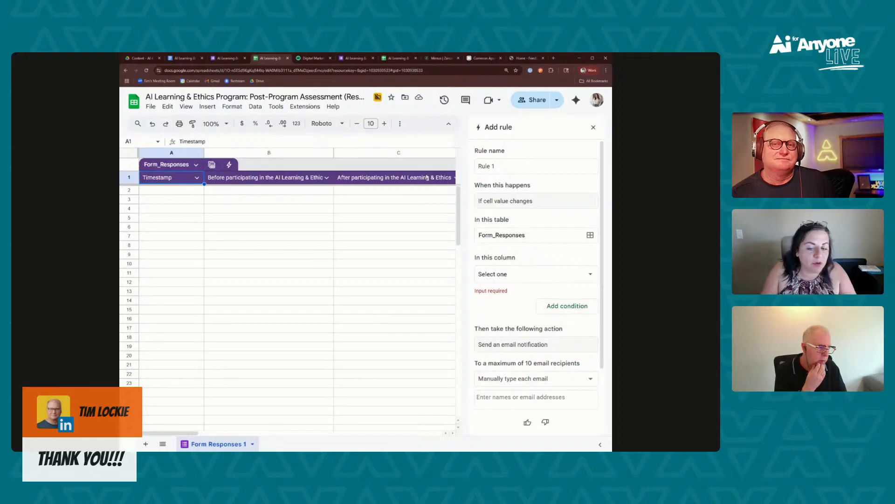
pyautogui.scroll(-1, 536, 378)
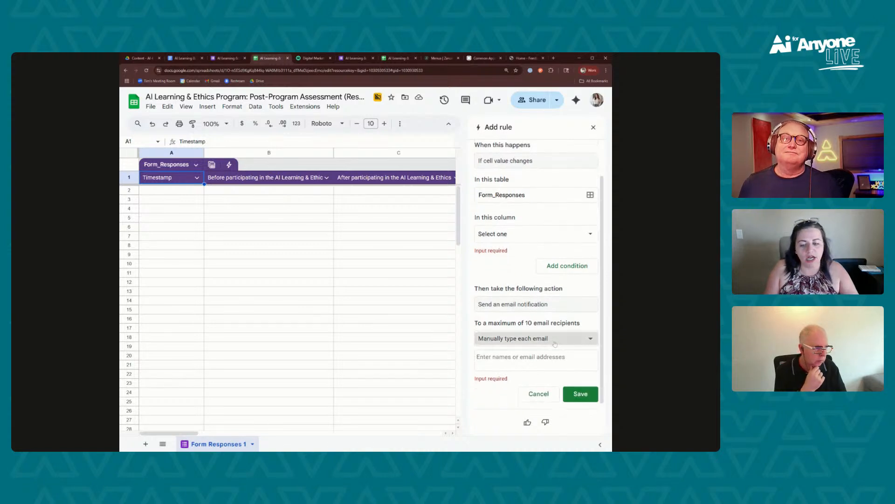
# Look through the question columns of the response sheet and compare with the form's Responses page
pyautogui.click(341, 191)
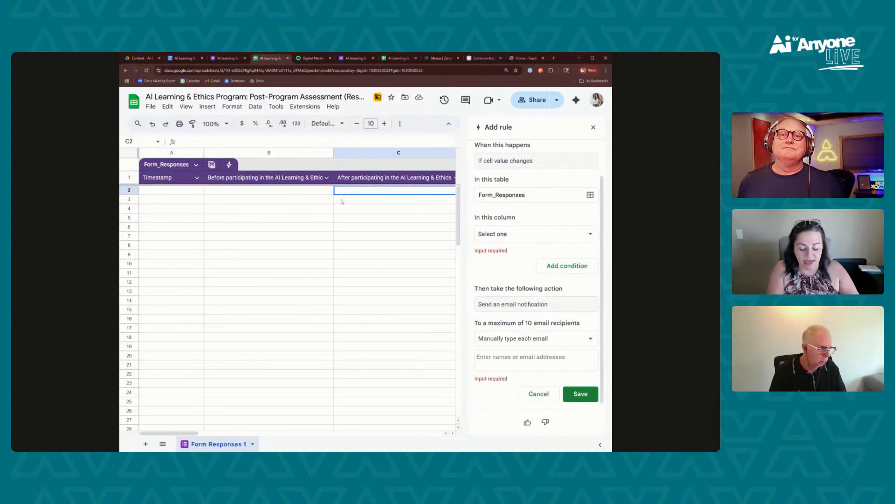
pyautogui.press('Right')
pyautogui.press('Right')
pyautogui.press('Right')
pyautogui.press('Right')
pyautogui.press('Right')
pyautogui.press('Right')
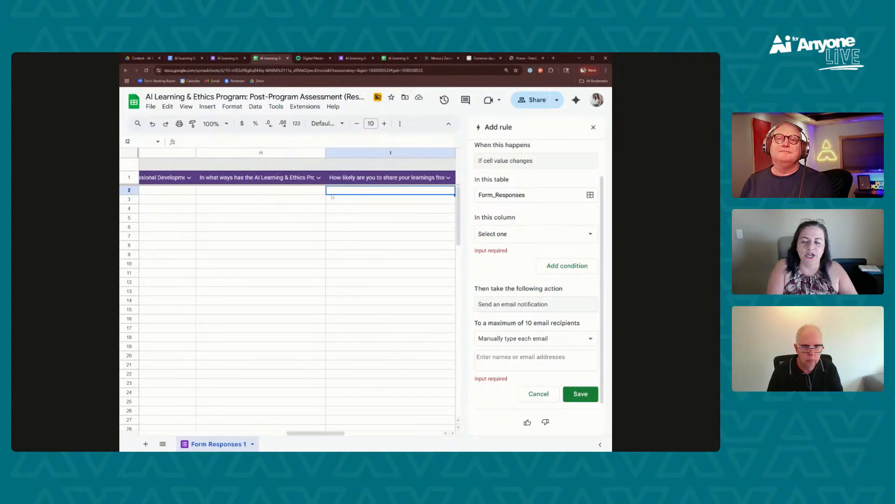
pyautogui.click(238, 59)
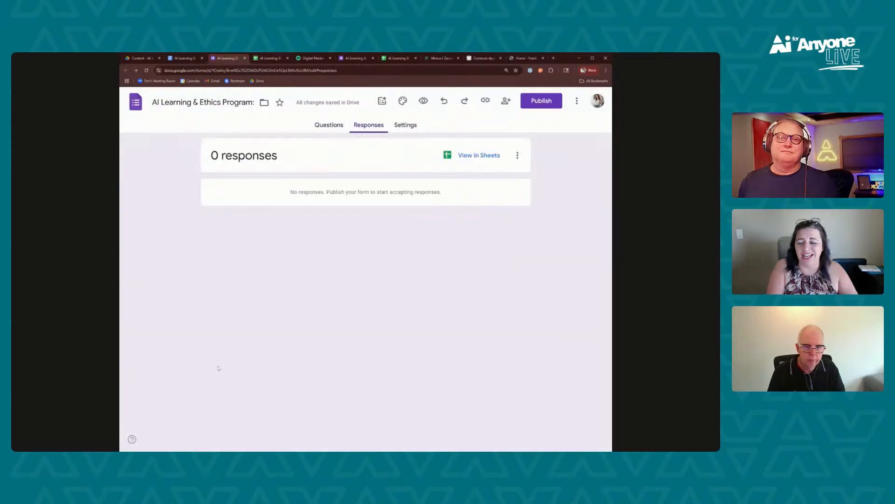
pyautogui.click(282, 60)
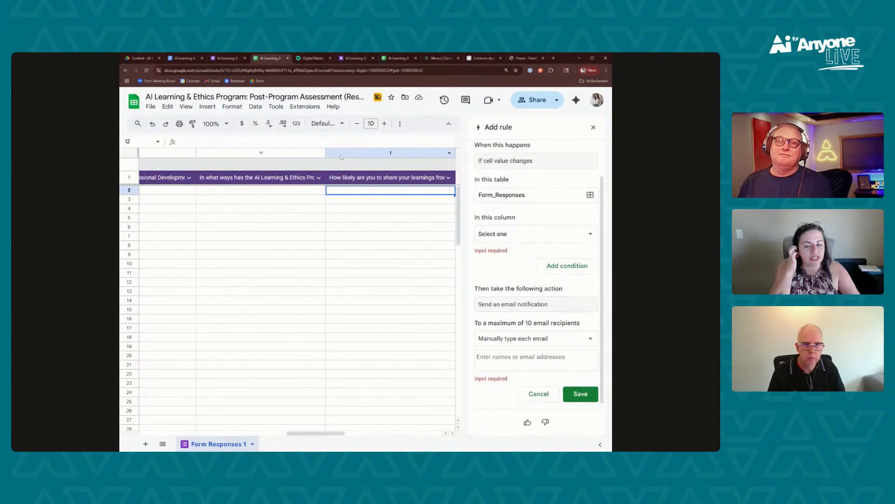
# Review the notification rule's settings once more, and discard the rule without saving it
pyautogui.scroll(1, 562, 348)
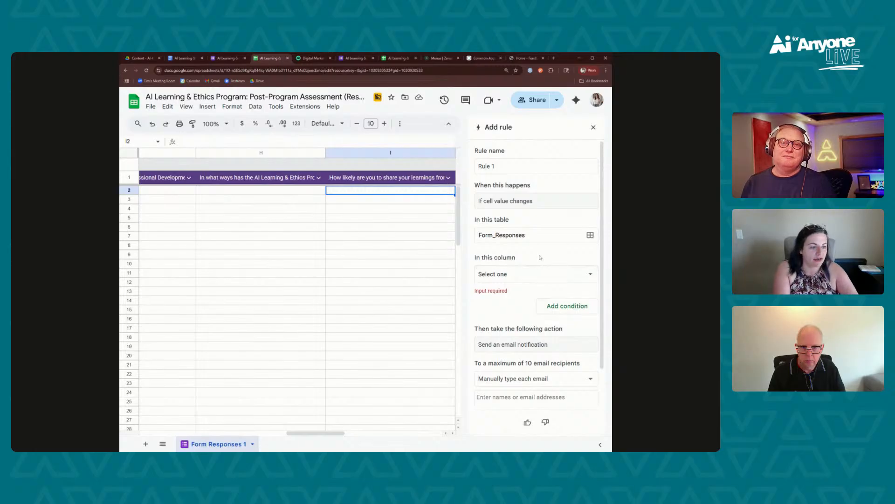
pyautogui.scroll(-2, 530, 266)
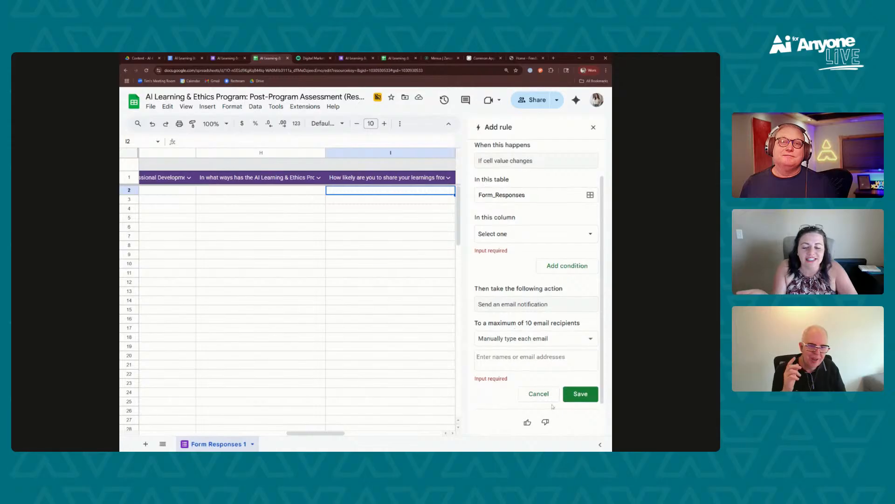
pyautogui.click(540, 395)
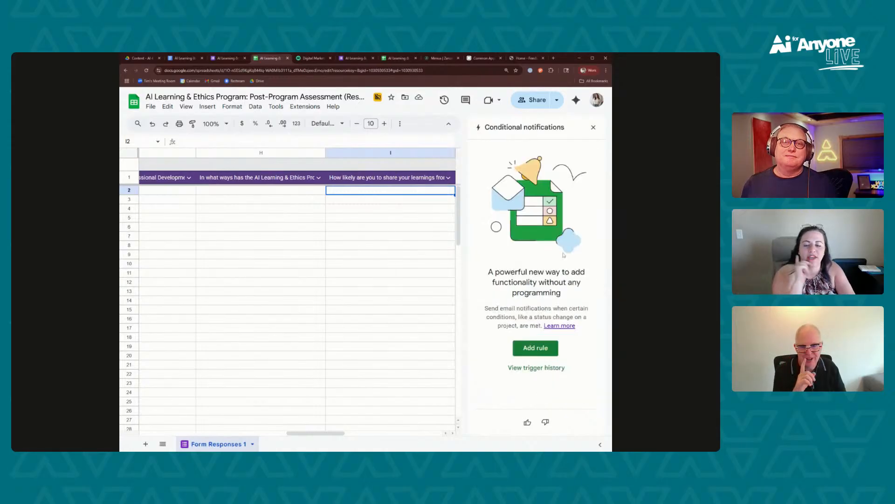
pyautogui.click(593, 128)
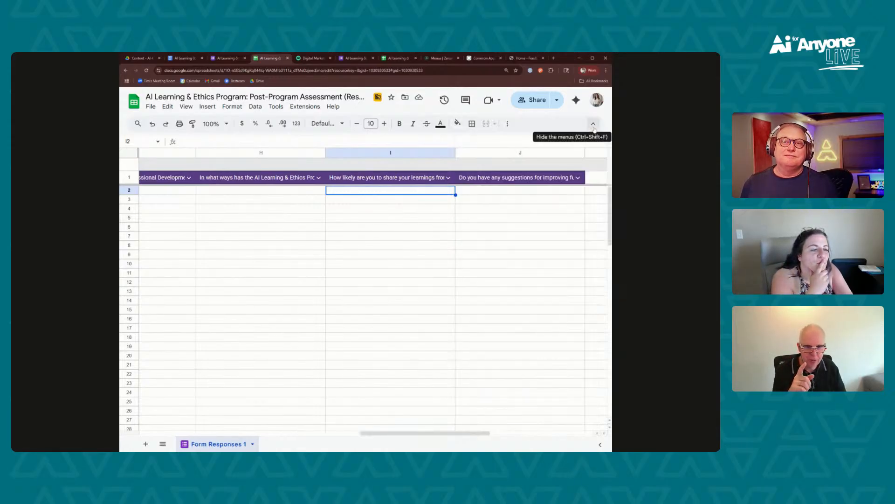
pyautogui.click(536, 217)
pyautogui.moveTo(442, 235); pyautogui.dragTo(290, 243)
pyautogui.hscroll(-10, 290, 243)
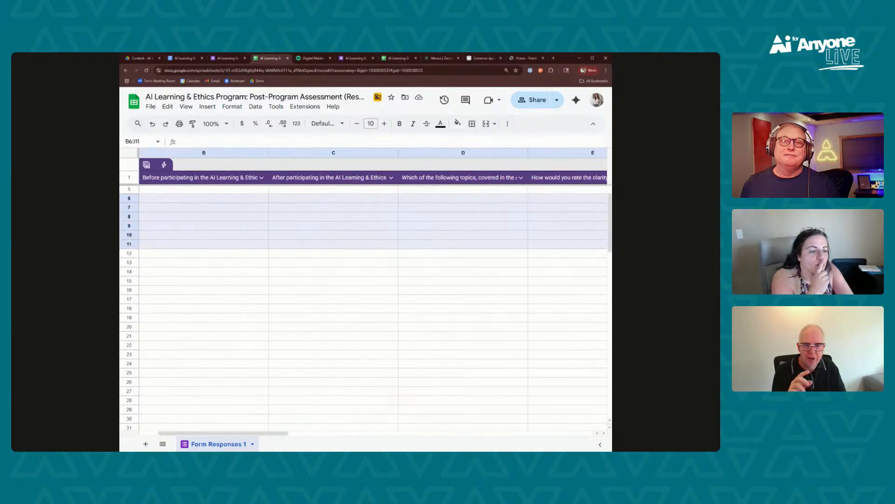
pyautogui.click(290, 243)
pyautogui.scroll(1, 293, 237)
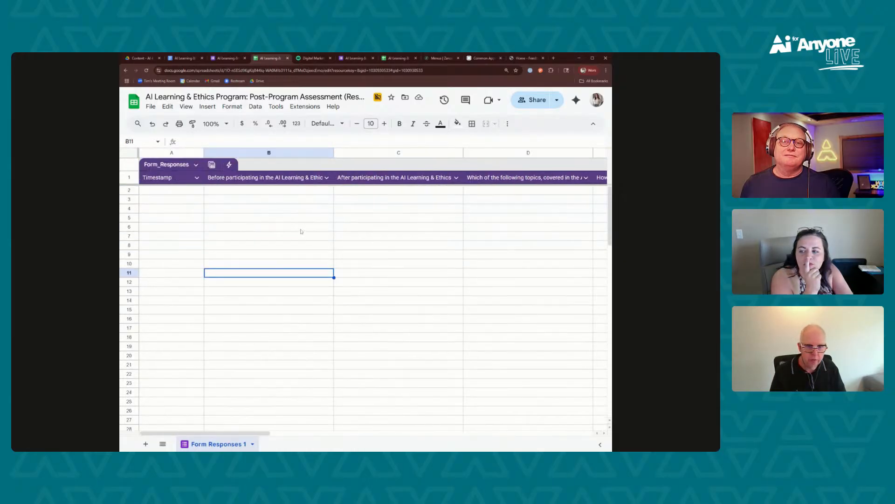
pyautogui.click(229, 164)
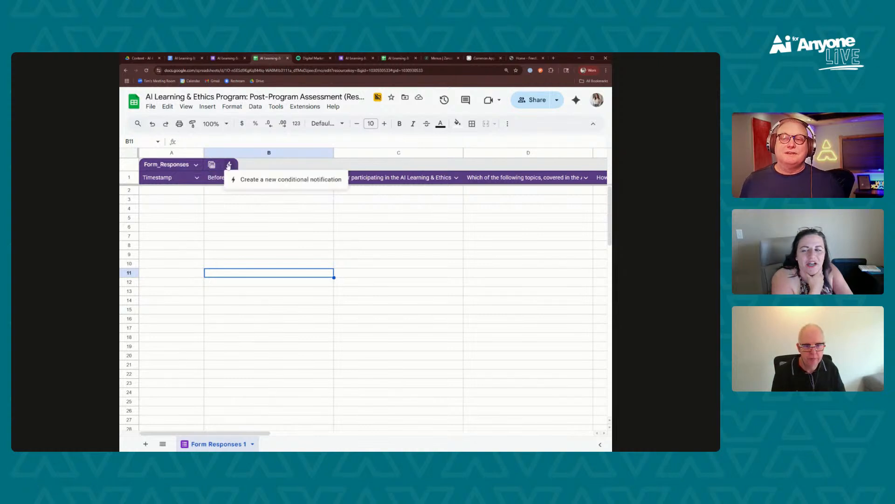
pyautogui.click(274, 182)
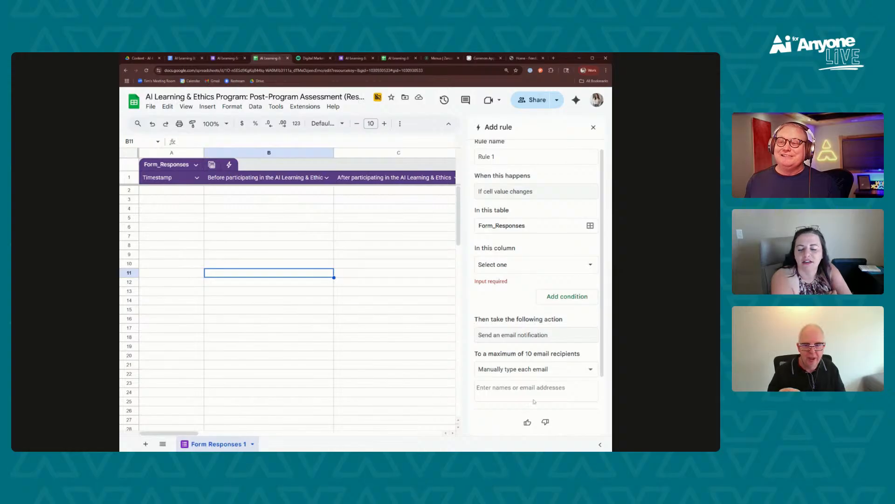
pyautogui.click(428, 310)
# Ask Gemini in the response sheet "can you create a conditional notification anytime a new form entry is submitted?"
pyautogui.click(576, 99)
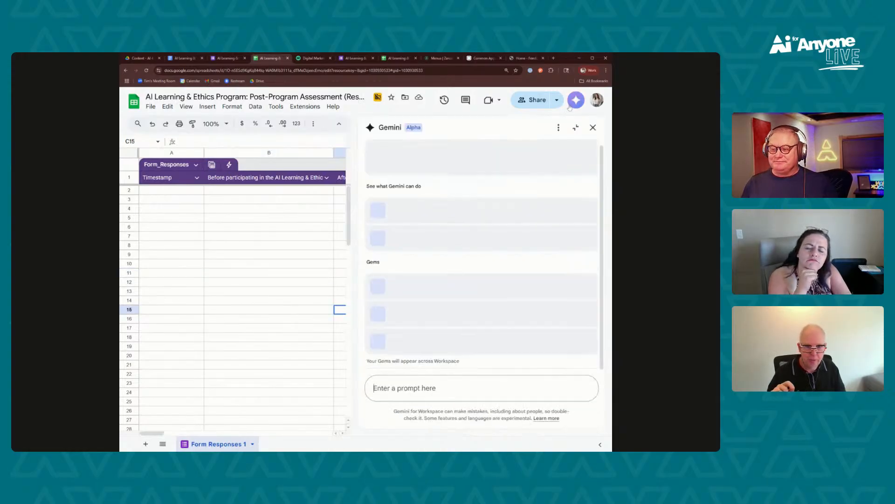
pyautogui.write('cab')
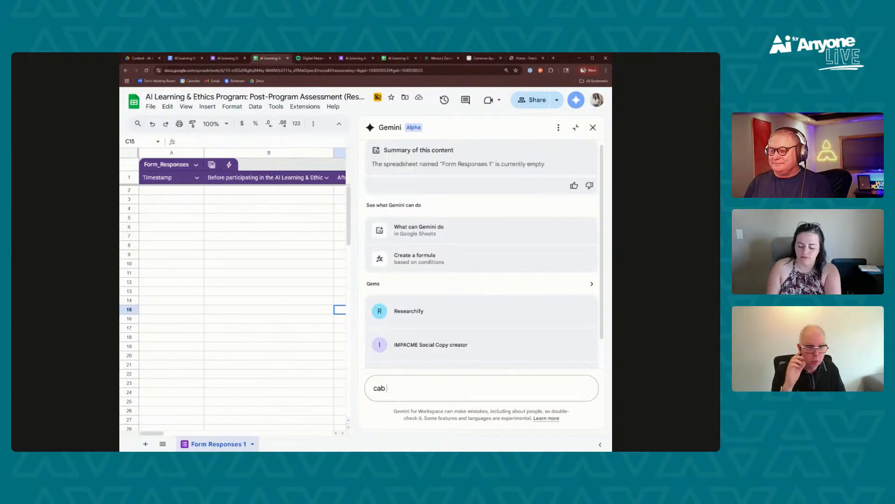
pyautogui.write(' you create a d')
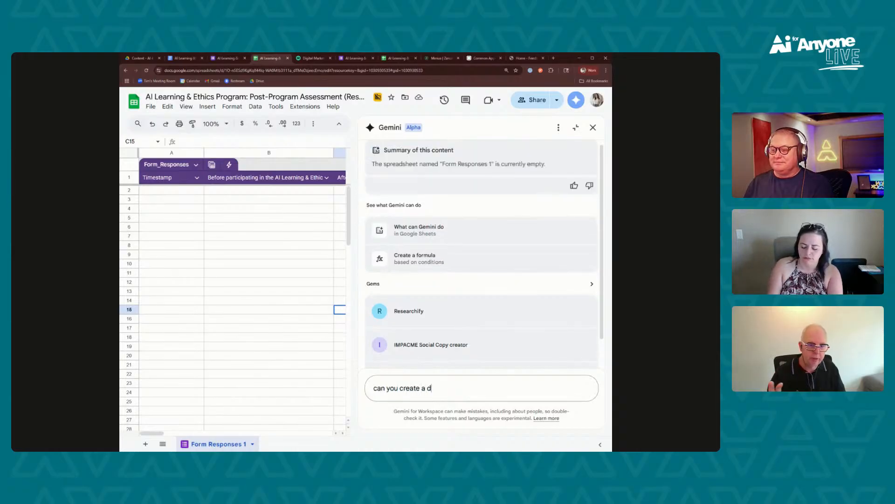
pyautogui.press('BackSpace')
pyautogui.write('onnditional notification')
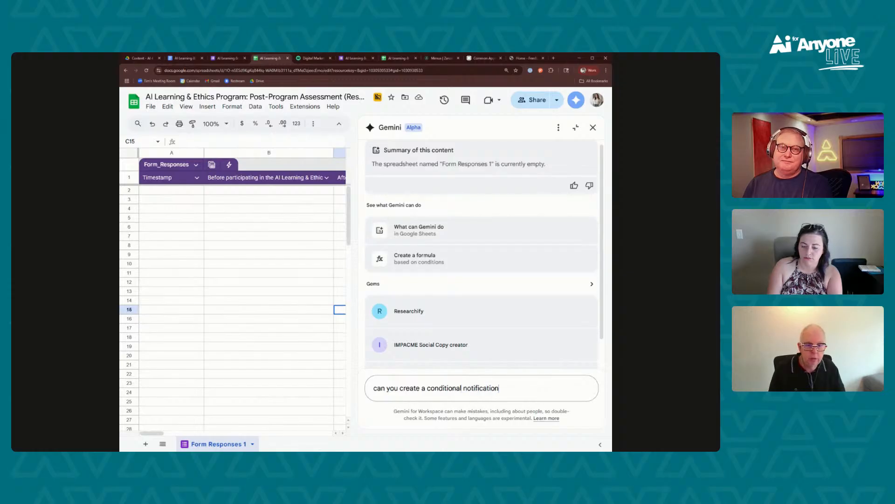
pyautogui.write(' anytime a ')
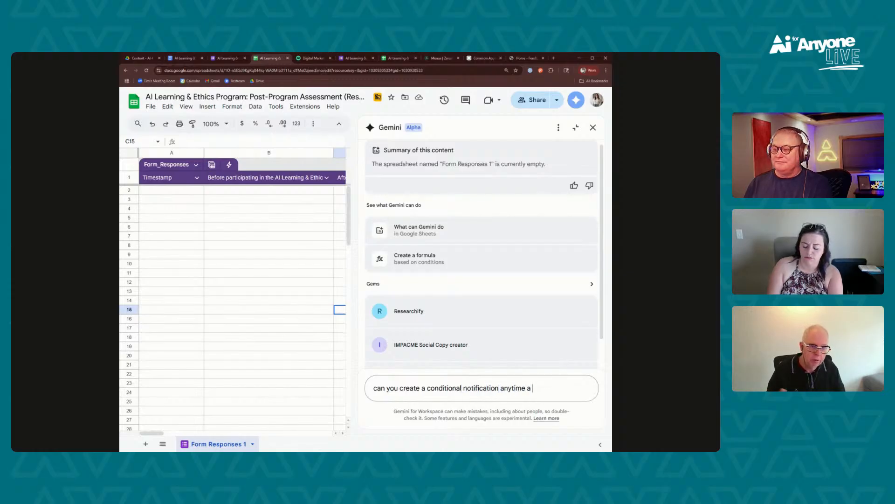
pyautogui.write('new submision i')
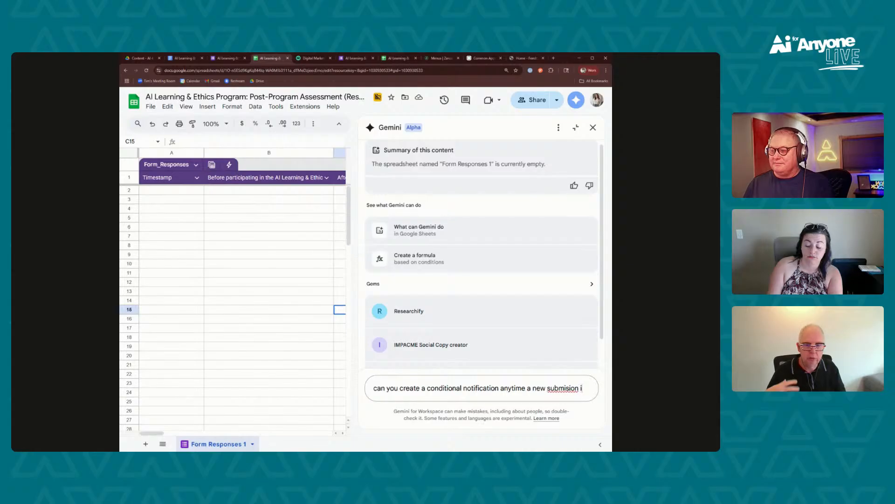
pyautogui.write('s')
pyautogui.press('BackSpace')
pyautogui.press('BackSpace')
pyautogui.press('BackSpace')
pyautogui.press('BackSpace')
pyautogui.press('BackSpace')
pyautogui.press('BackSpace')
pyautogui.press('BackSpace')
pyautogui.press('BackSpace')
pyautogui.press('BackSpace')
pyautogui.press('BackSpace')
pyautogui.press('BackSpace')
pyautogui.press('BackSpace')
pyautogui.write('for')
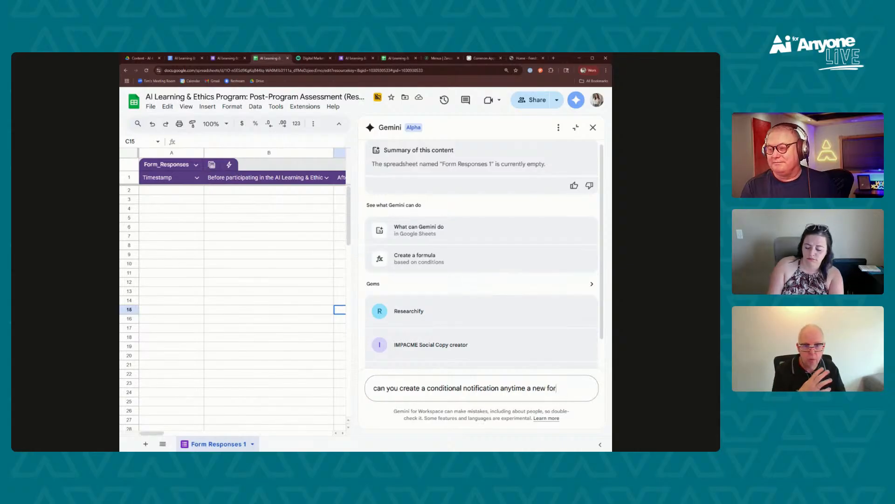
pyautogui.write('m entry is')
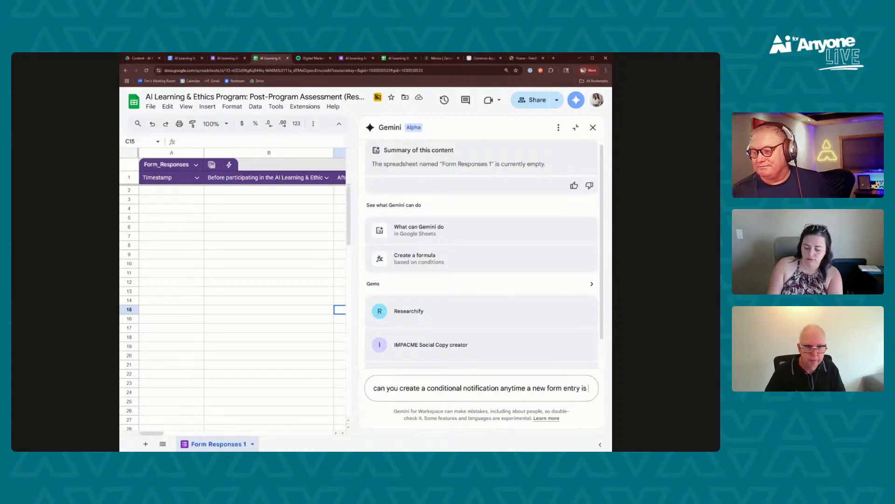
pyautogui.write(' submitted?')
pyautogui.press('Return')
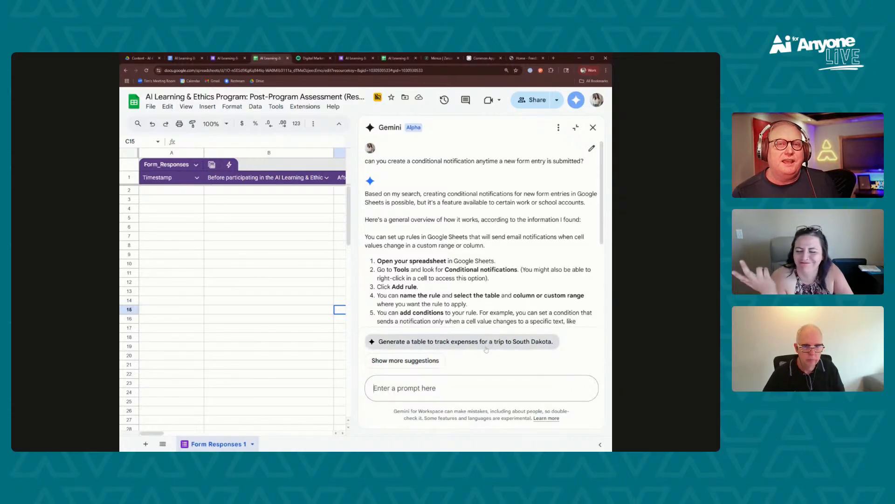
# Read through Gemini's instructions and important notes on setting up conditional notifications
pyautogui.scroll(-2, 472, 271)
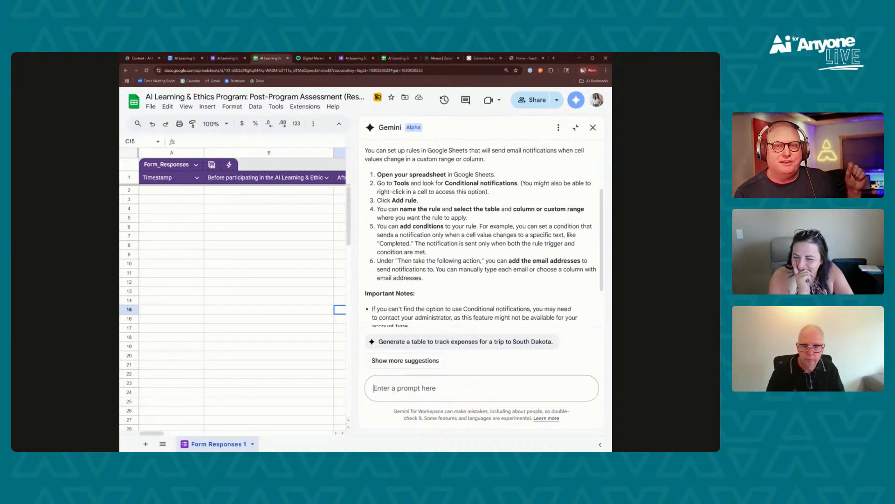
pyautogui.scroll(1, 468, 276)
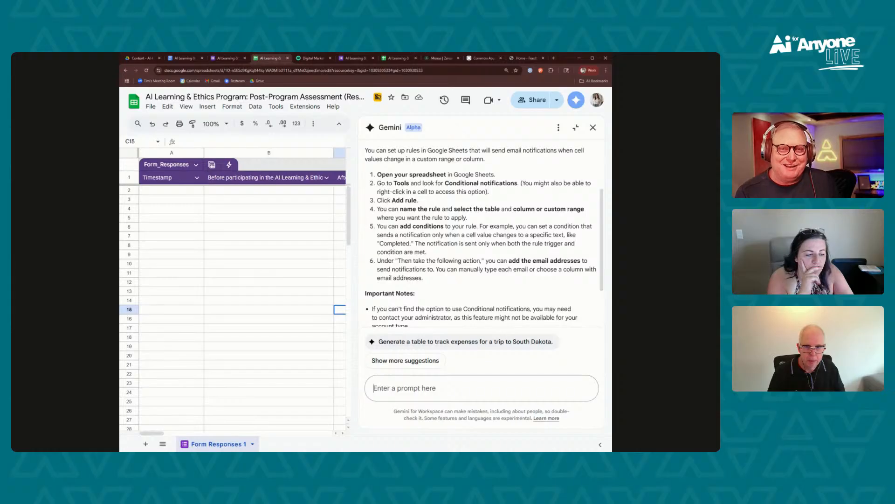
pyautogui.scroll(2, 463, 286)
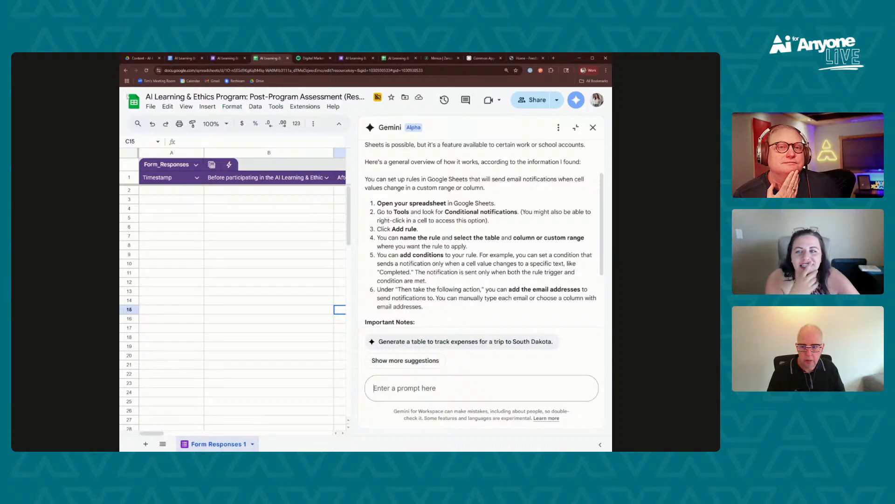
pyautogui.hotkey('alt', 'Tab')
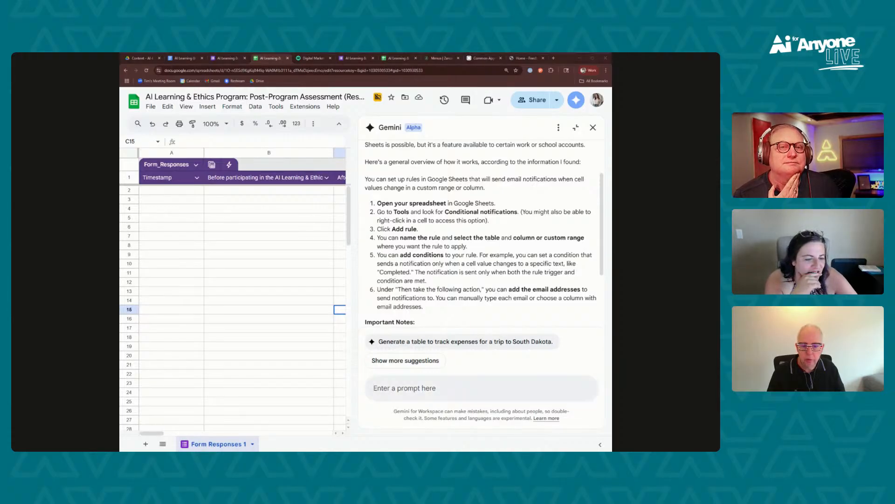